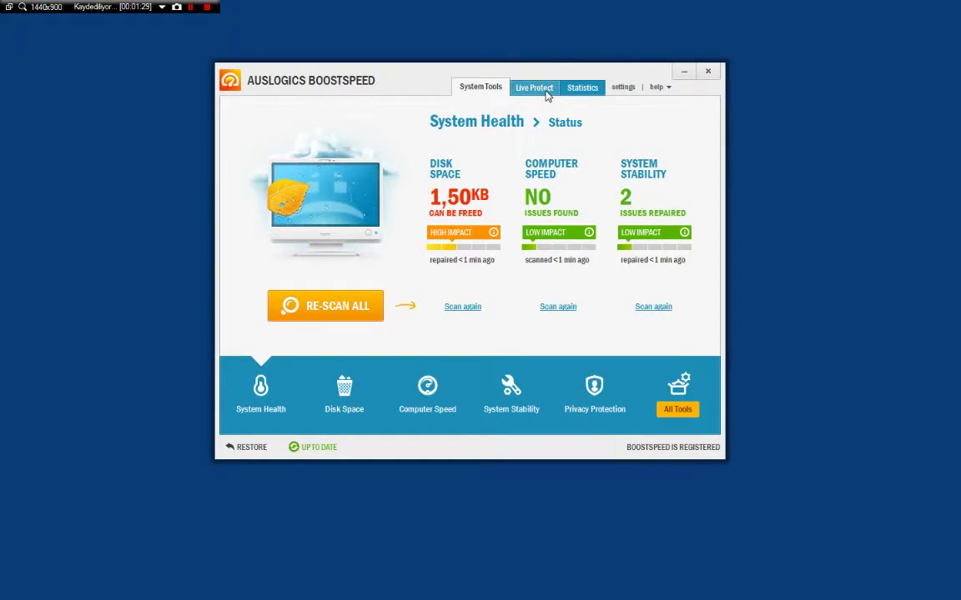
View the Live Protect page and the detailed statistics for stability, disk space, performance and privacy.
left_click(546, 95)
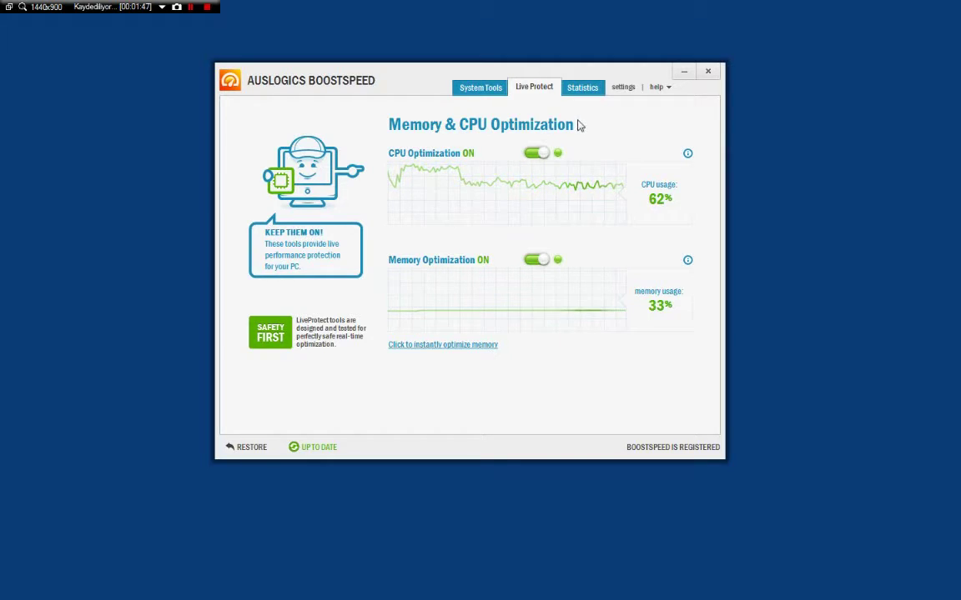
left_click(583, 89)
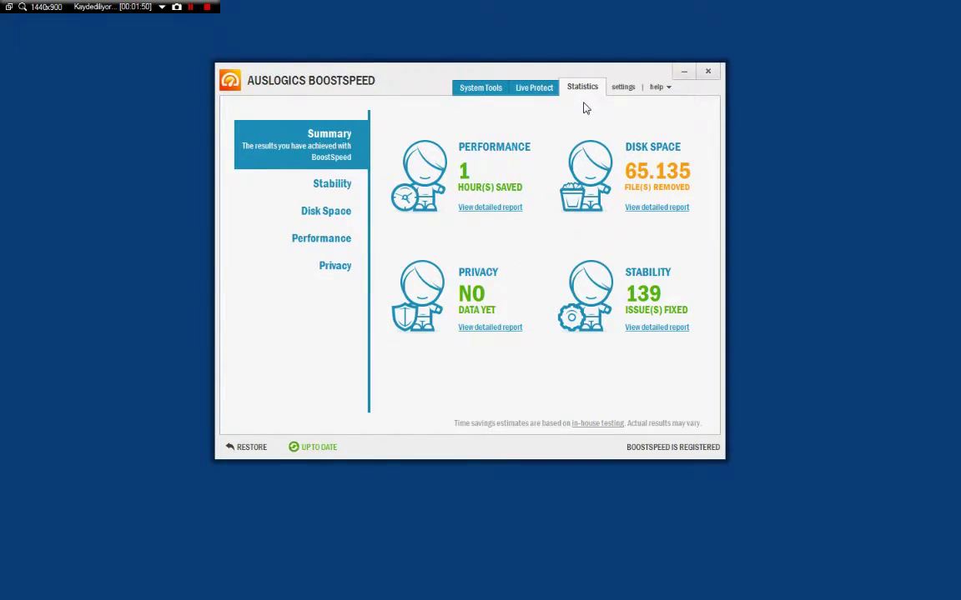
left_click(334, 188)
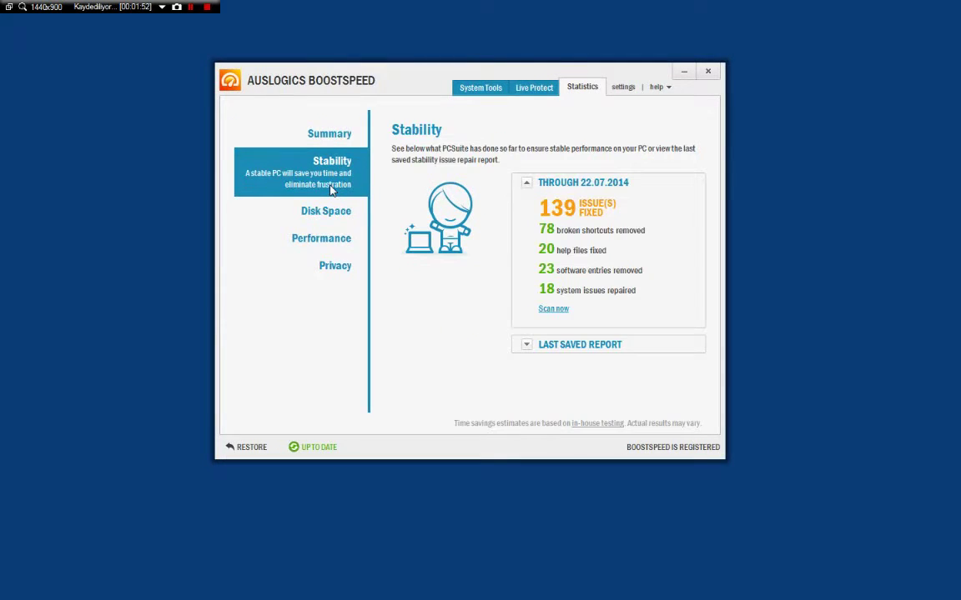
left_click(349, 214)
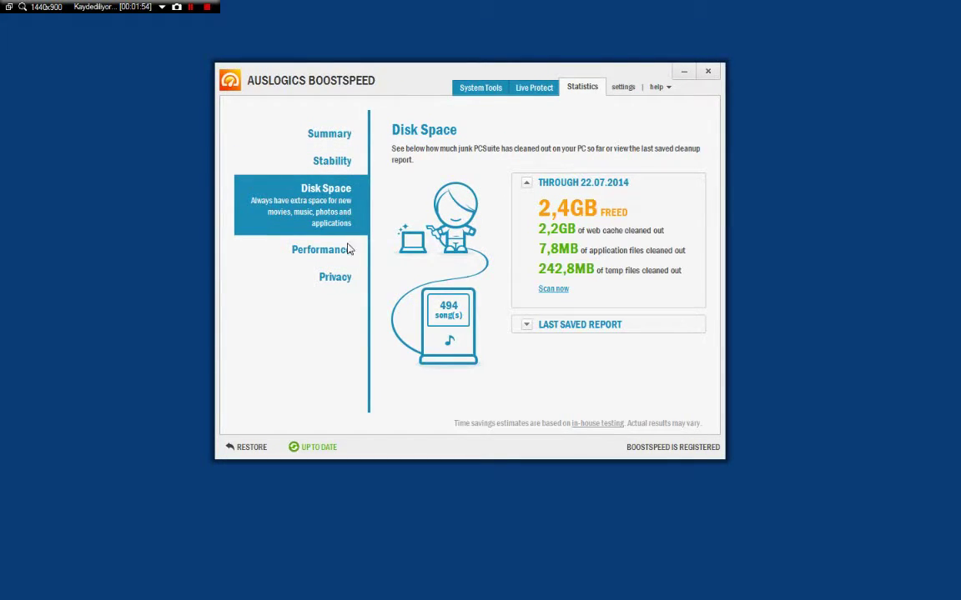
left_click(346, 249)
left_click(340, 275)
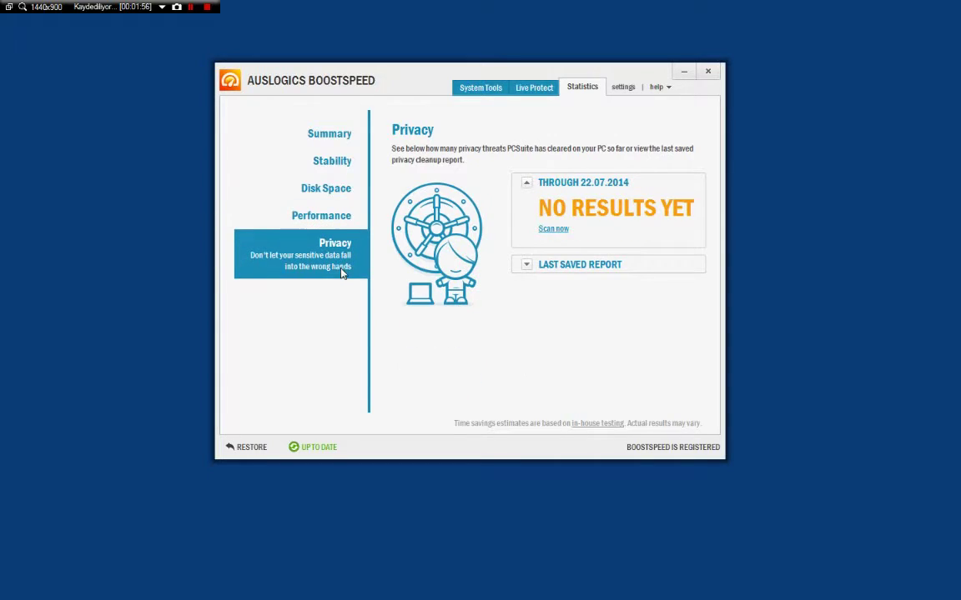
left_click(335, 213)
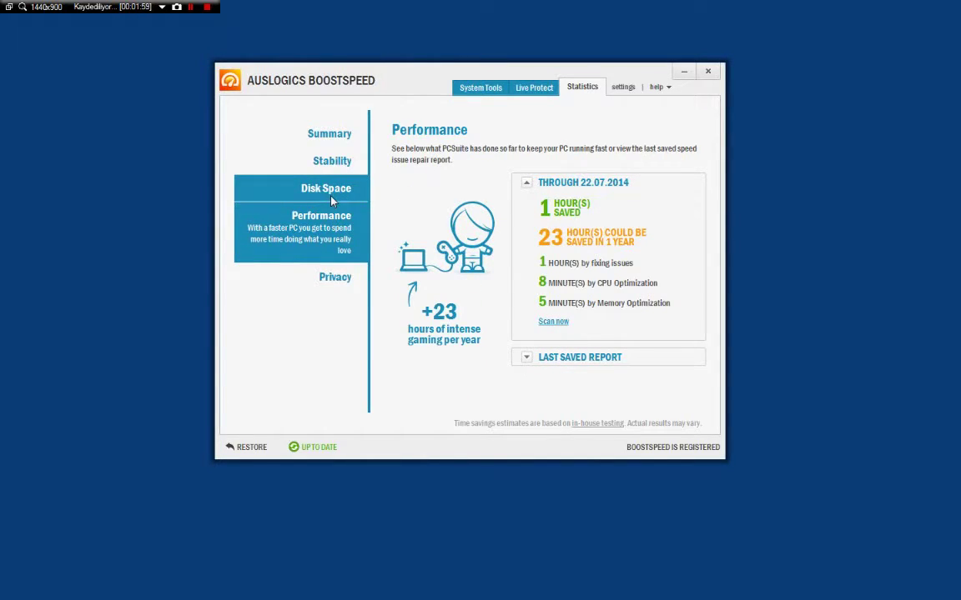
left_click(335, 185)
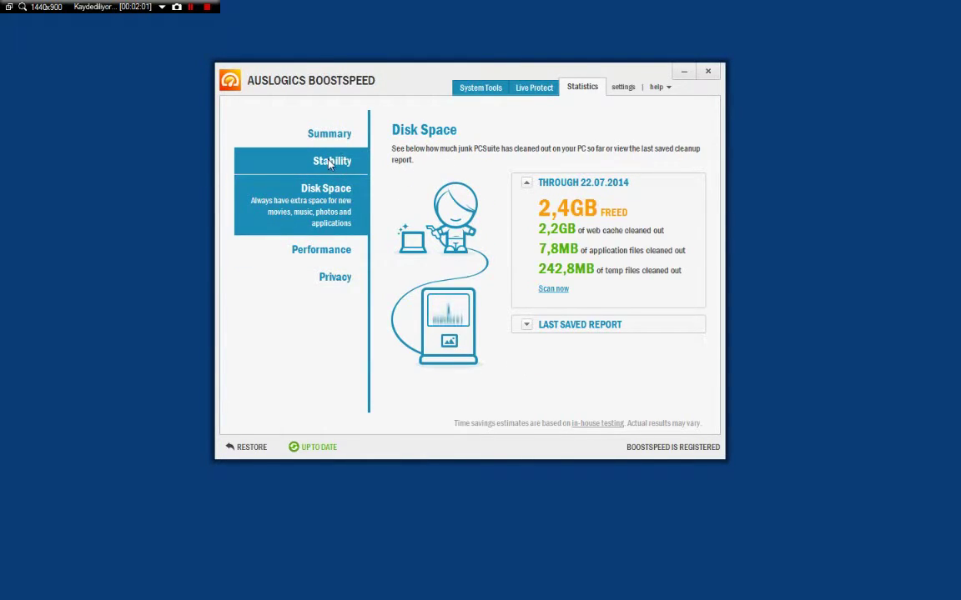
View the last saved disk space report, and look over the Stability and Summary statistics again.
left_click(530, 325)
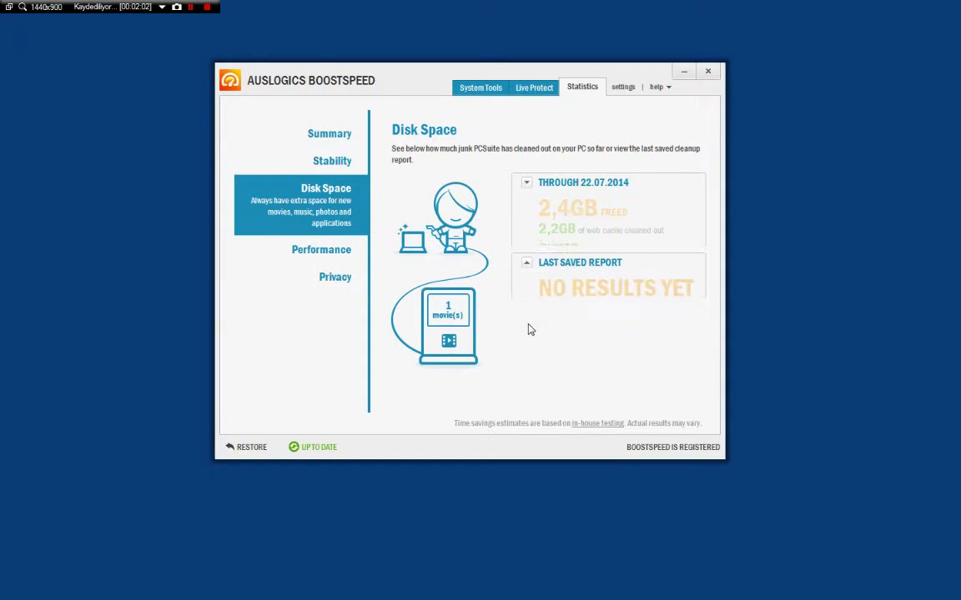
left_click(527, 186)
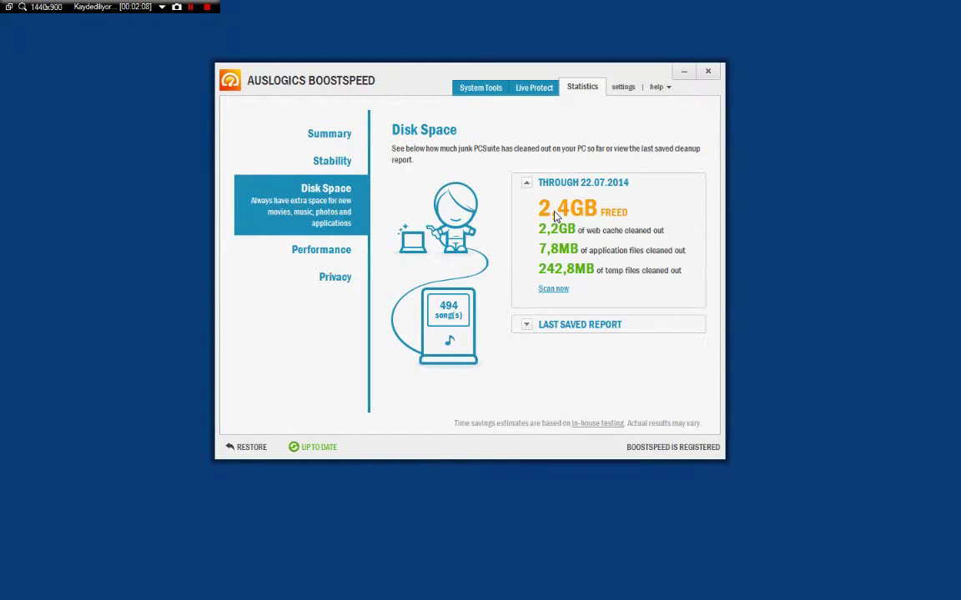
left_click(332, 161)
left_click(333, 136)
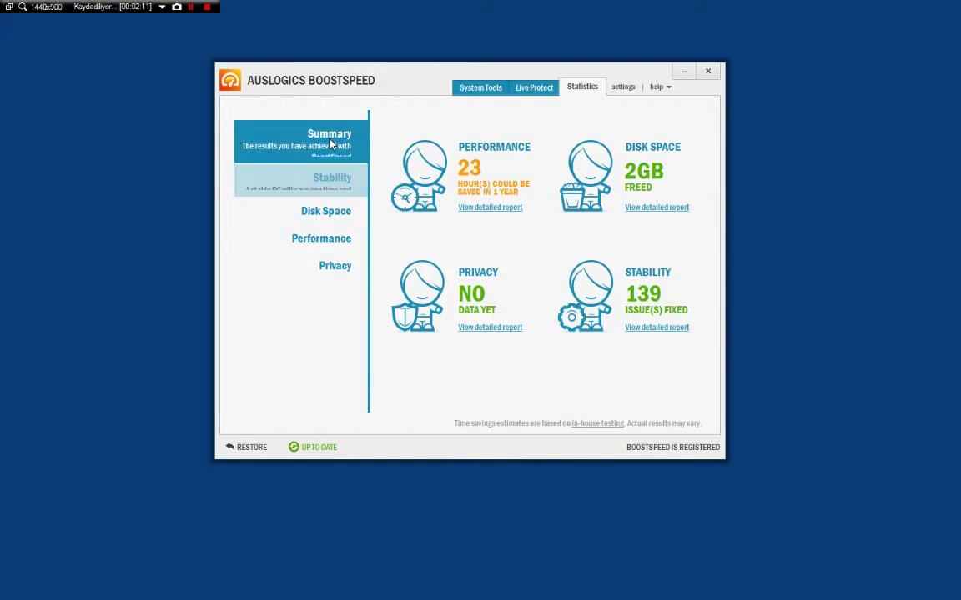
Return to the System Tools page, view the general program settings and leave them without changes.
left_click(480, 89)
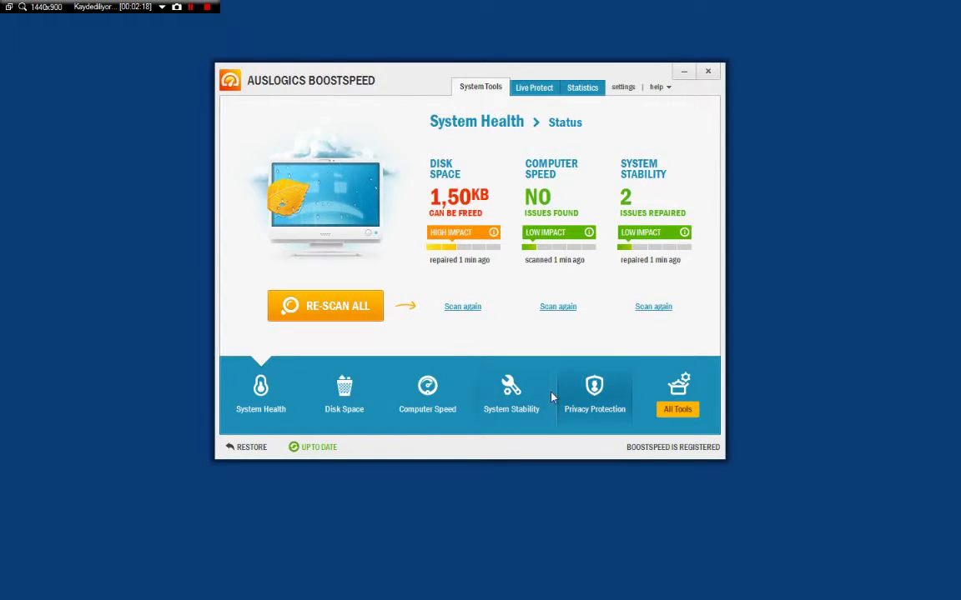
left_click(622, 88)
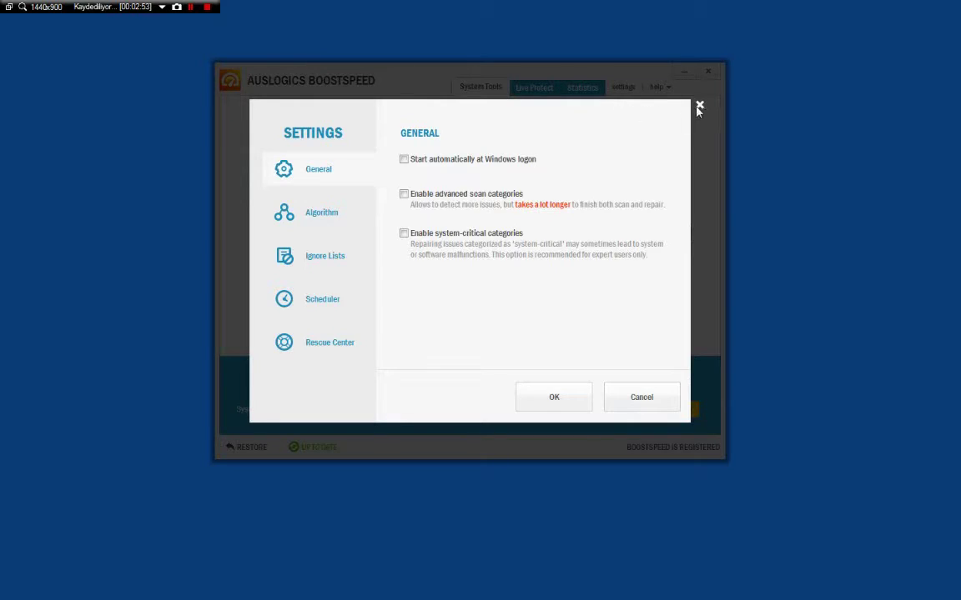
left_click(627, 95)
Turn CPU Optimization off in Live Protect and switch it back on.
left_click(533, 88)
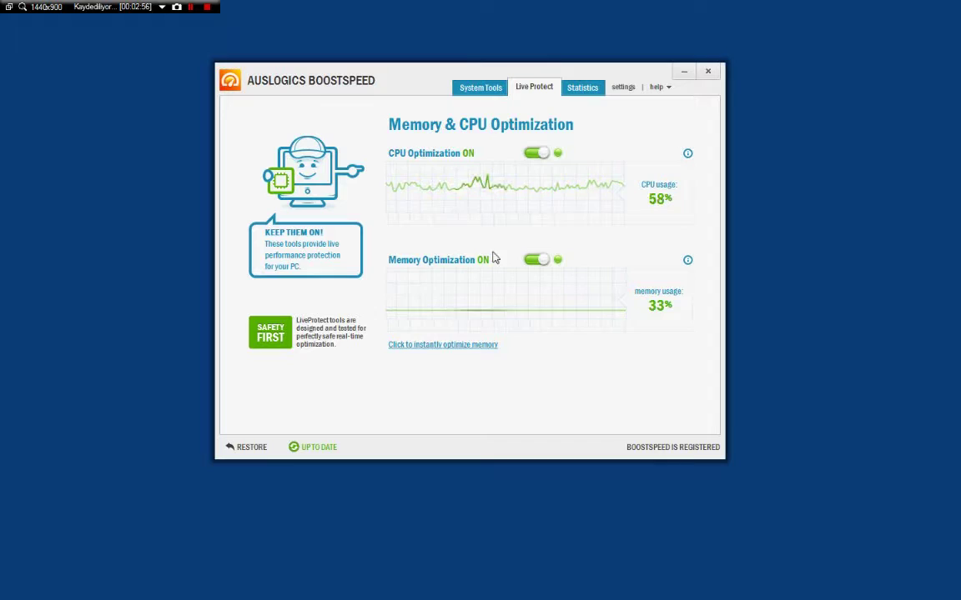
left_click(541, 159)
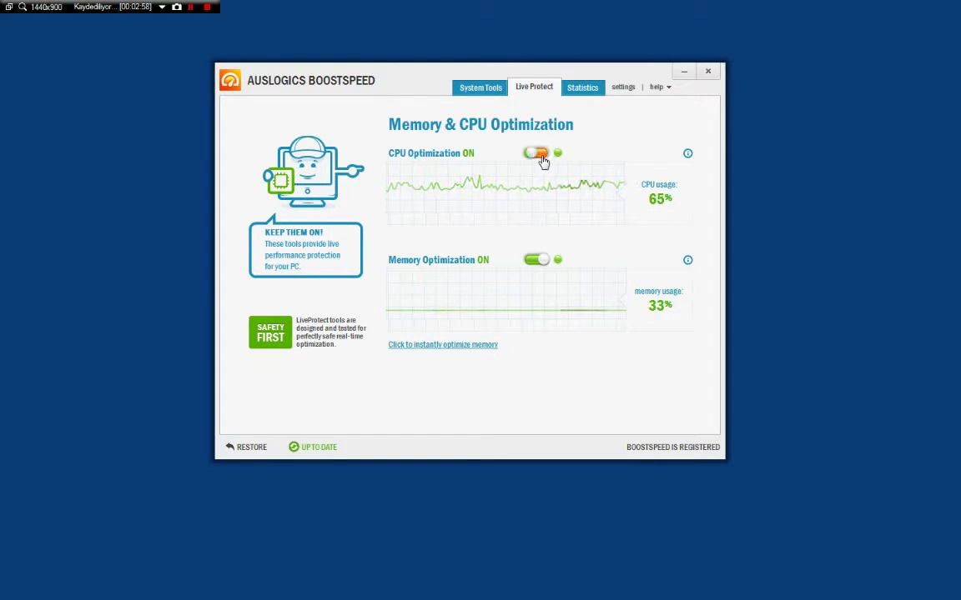
left_click(526, 159)
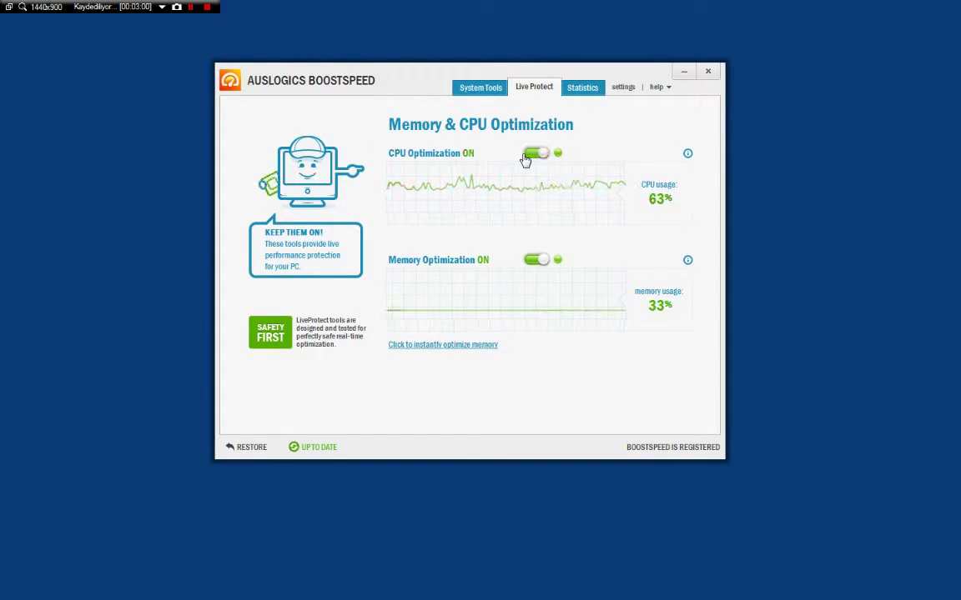
Enable starting automatically at Windows logon in the general settings.
left_click(624, 90)
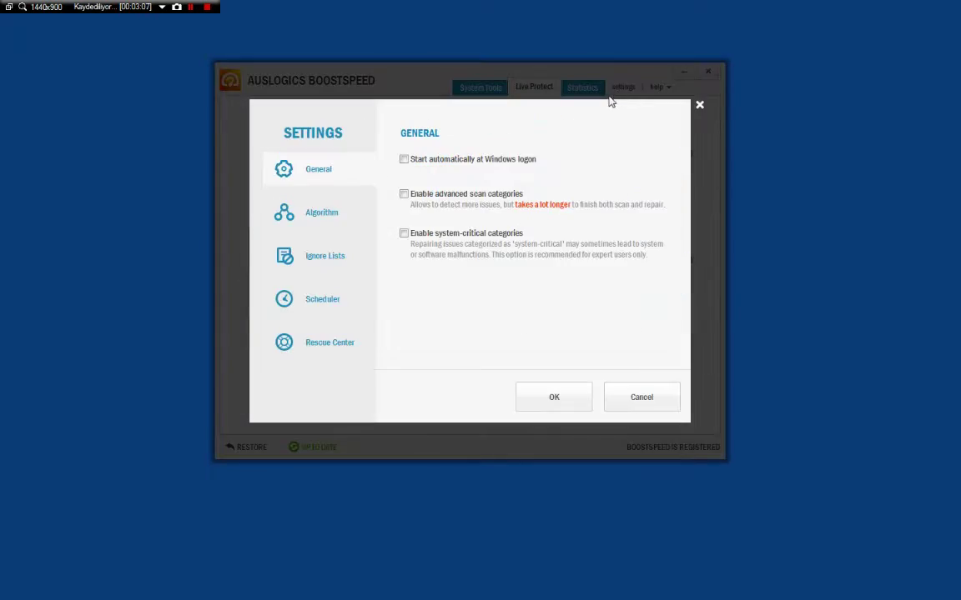
left_click(404, 160)
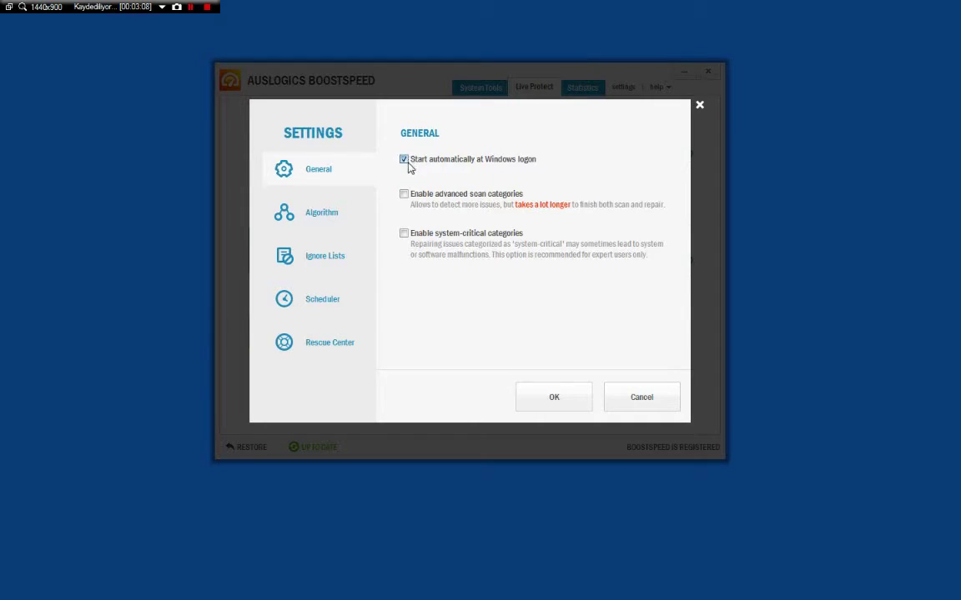
Try the Weekly and Daily frequencies for automatic maintenance in the scheduler, and set it back to Monthly.
left_click(316, 301)
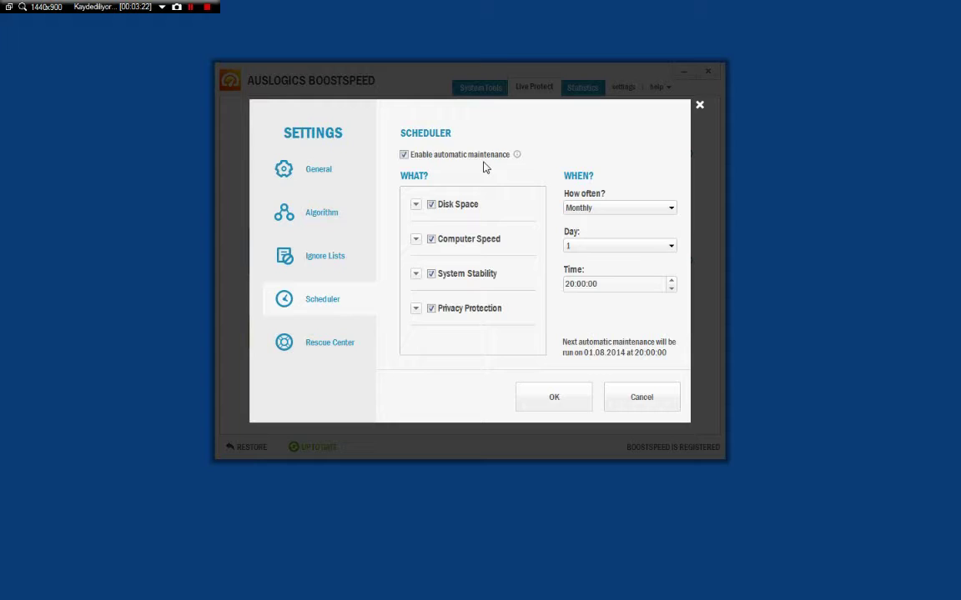
left_click(669, 208)
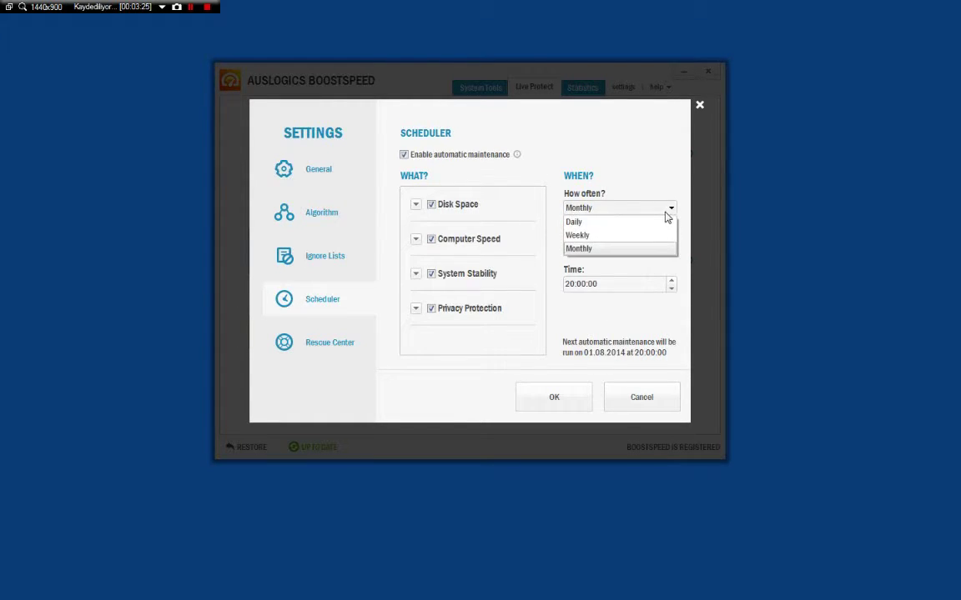
left_click(584, 235)
left_click(584, 208)
left_click(586, 223)
left_click(591, 210)
left_click(588, 248)
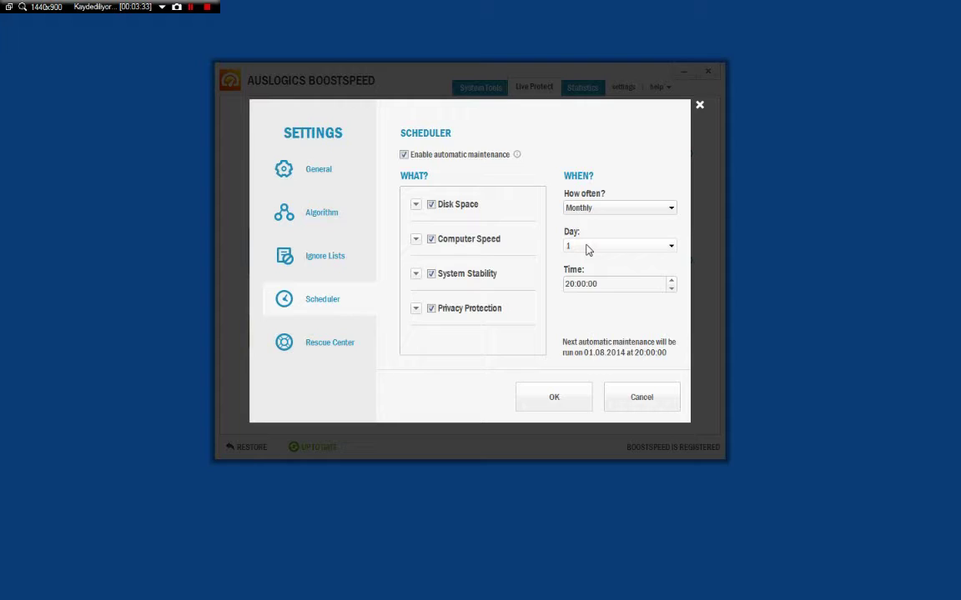
Go through the monthly schedule's day and time options and the Privacy Protection maintenance items, and accept the settings.
left_click(671, 248)
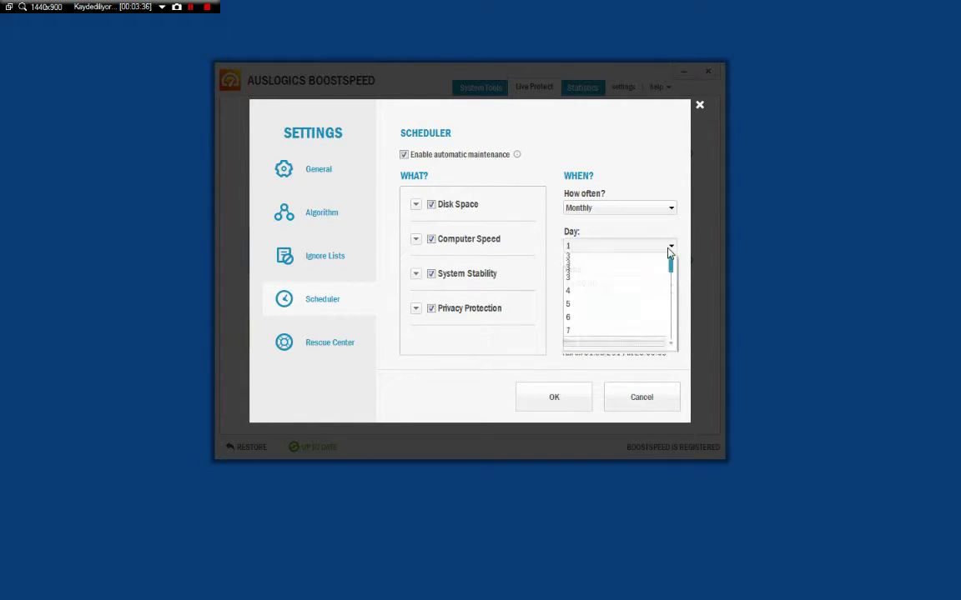
left_click(625, 264)
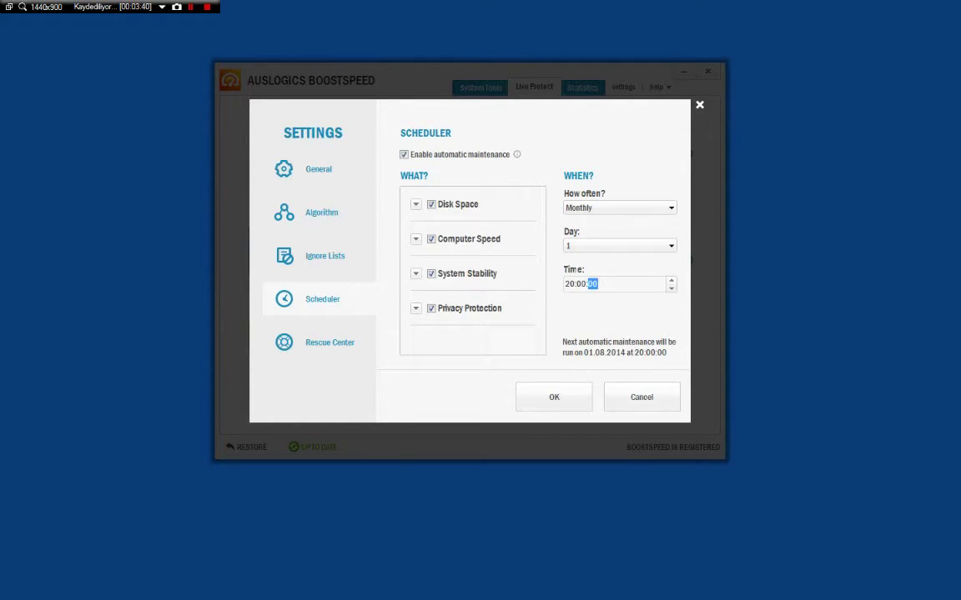
key("Left")
key("Left")
left_click(583, 251)
left_click(581, 253)
left_click(416, 310)
left_click(416, 310)
left_click(551, 395)
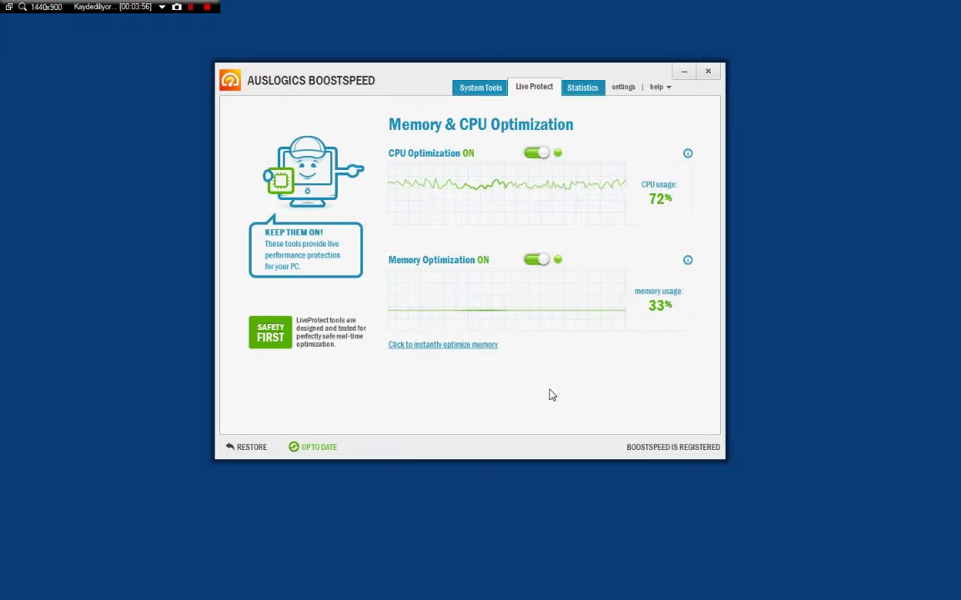
Reopen the settings to check the automatic maintenance schedule, and accept them.
left_click(623, 86)
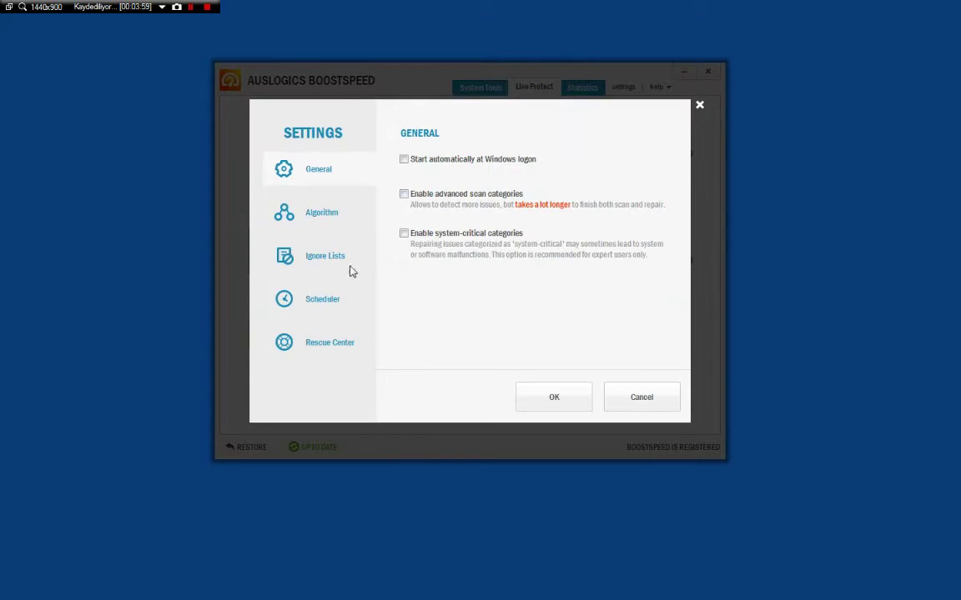
left_click(309, 300)
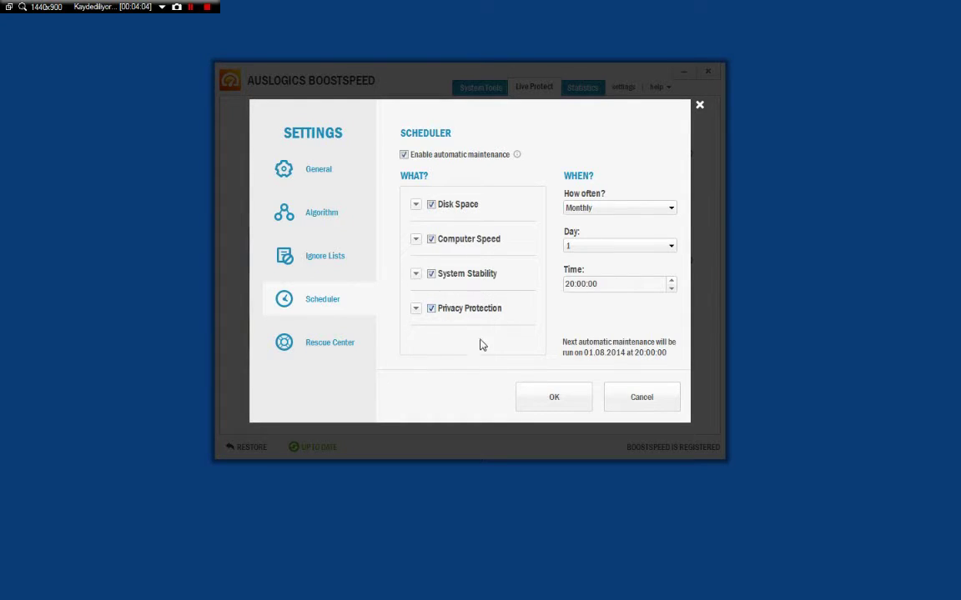
left_click(546, 402)
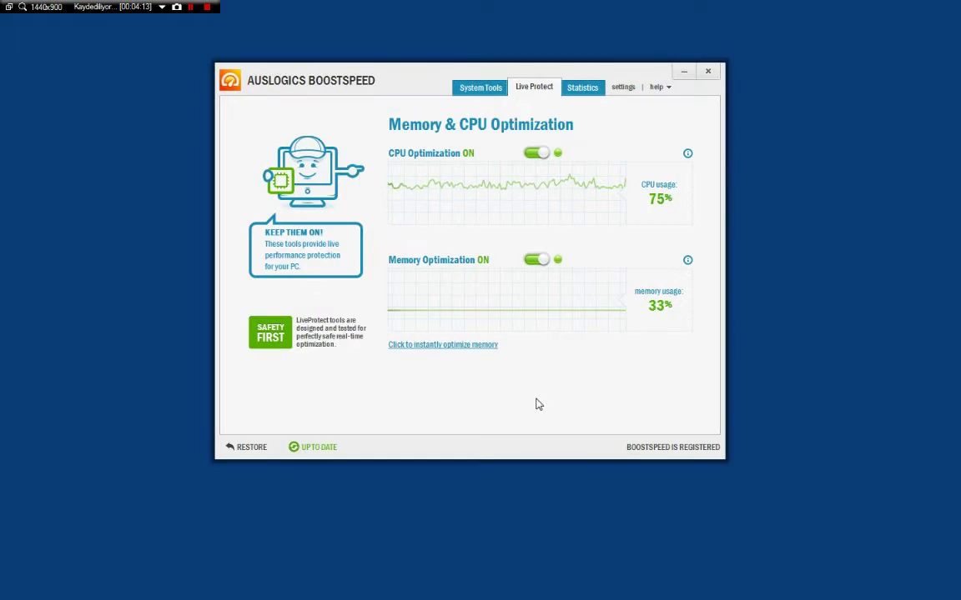
View the Privacy Protection scan options, and start a full re-scan from System Health.
left_click(482, 87)
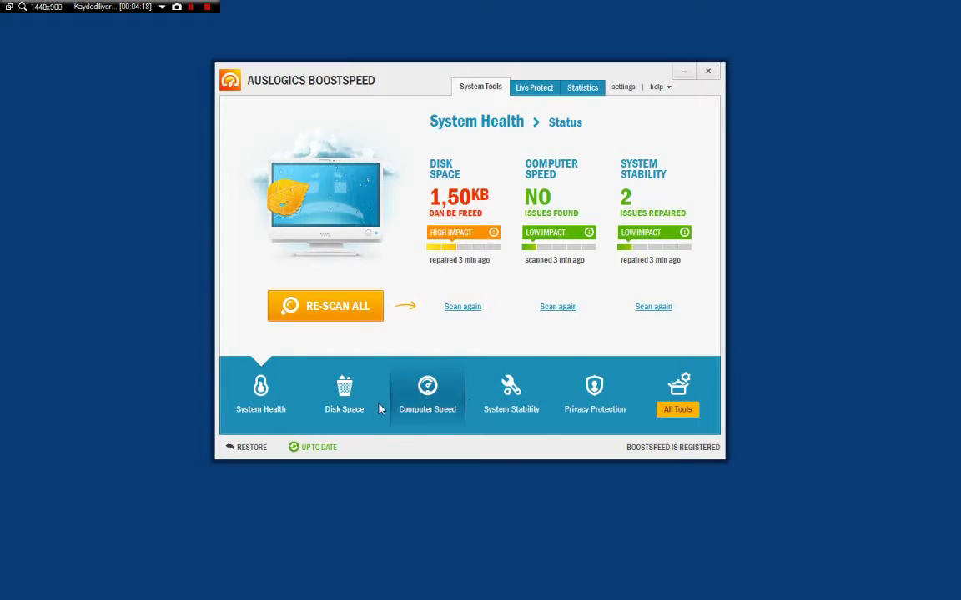
left_click(603, 386)
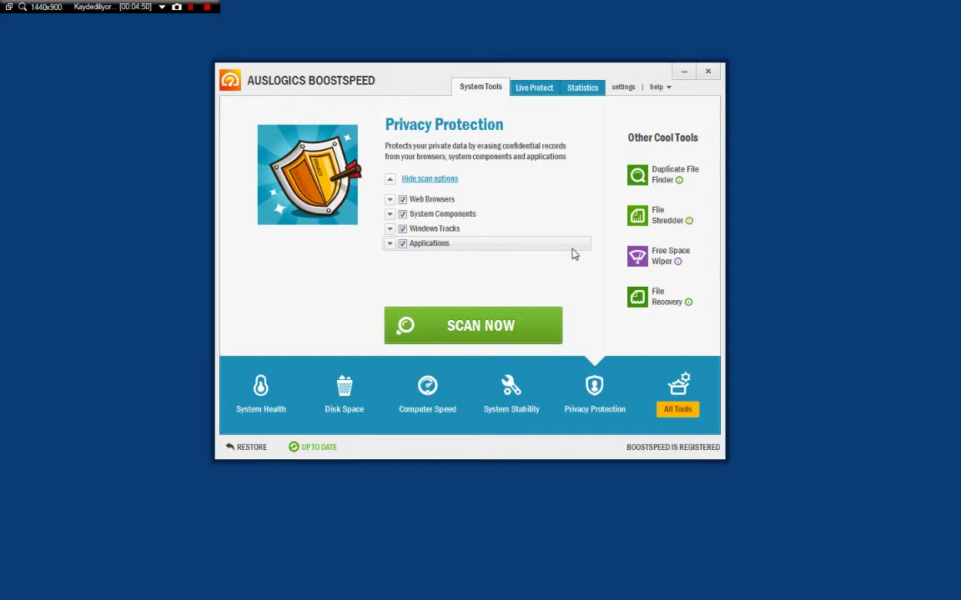
left_click(289, 398)
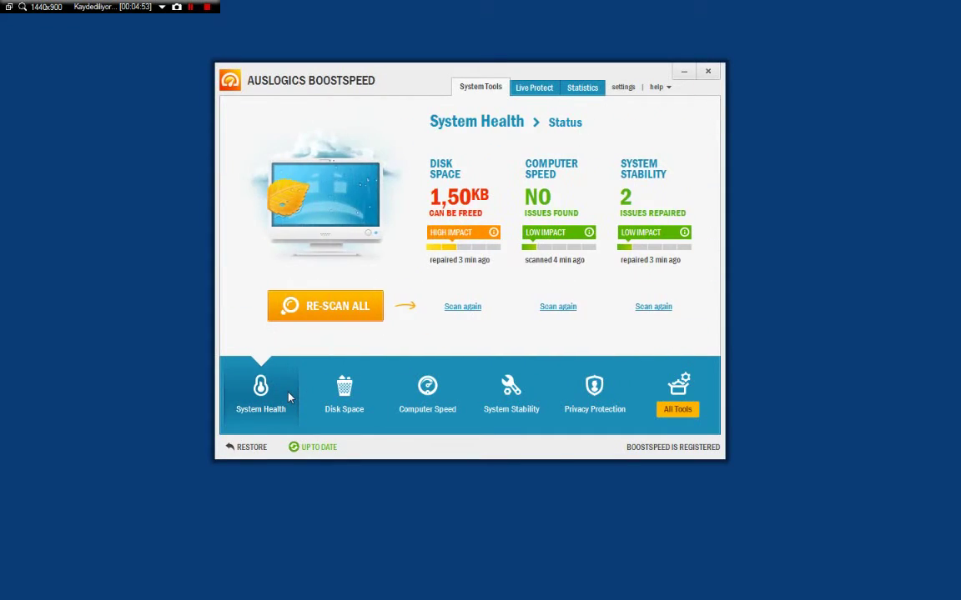
left_click(342, 306)
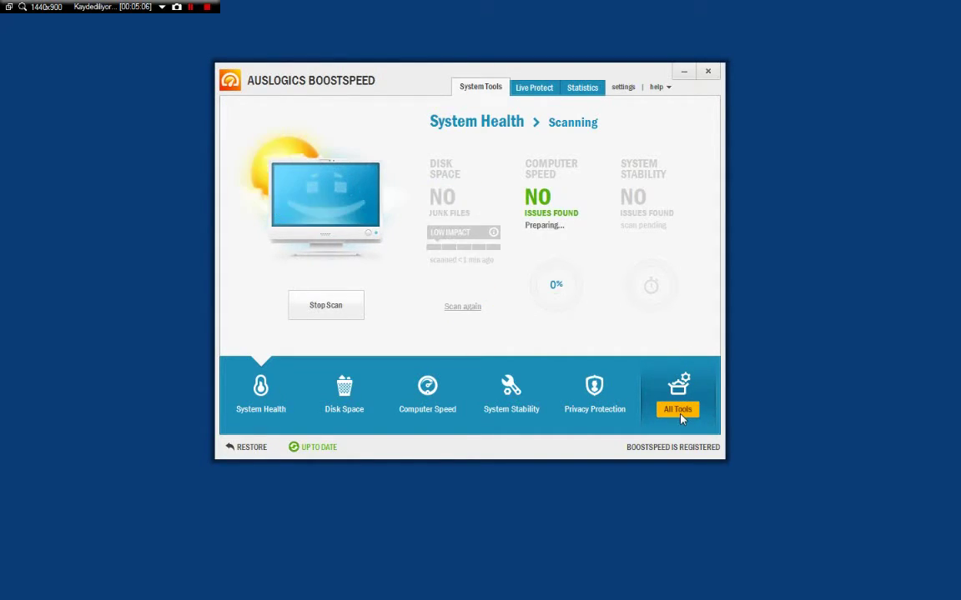
Examine the Speed Improvement, Disk Management, OS Management and Privacy Protection tools, checking the System Health scan's progress in between.
left_click(680, 417)
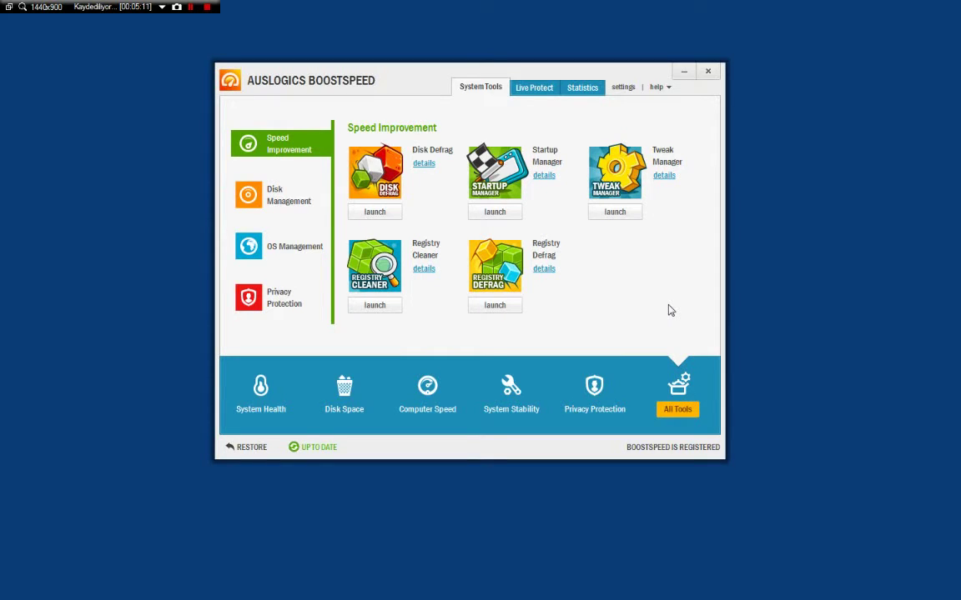
left_click(261, 390)
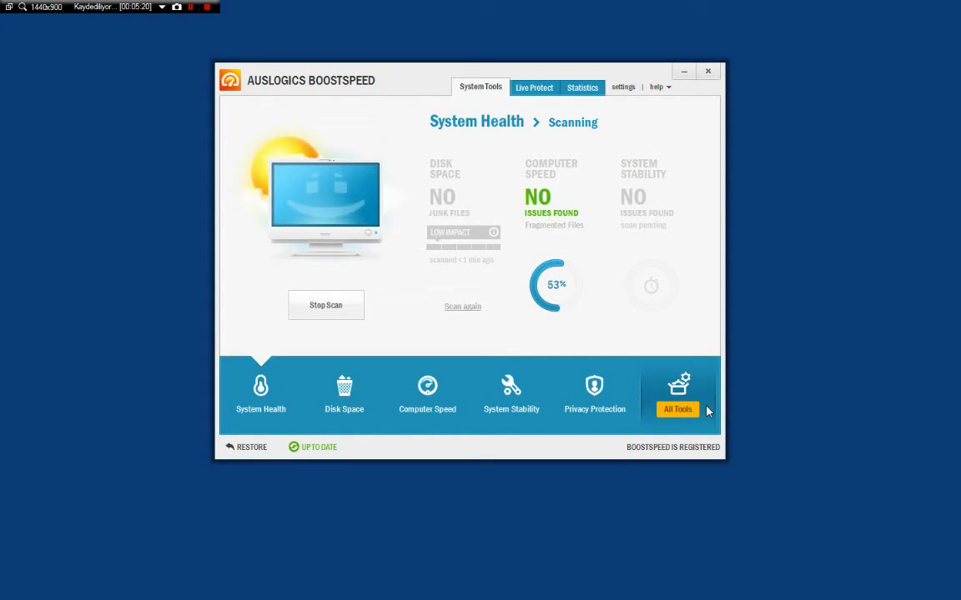
left_click(705, 410)
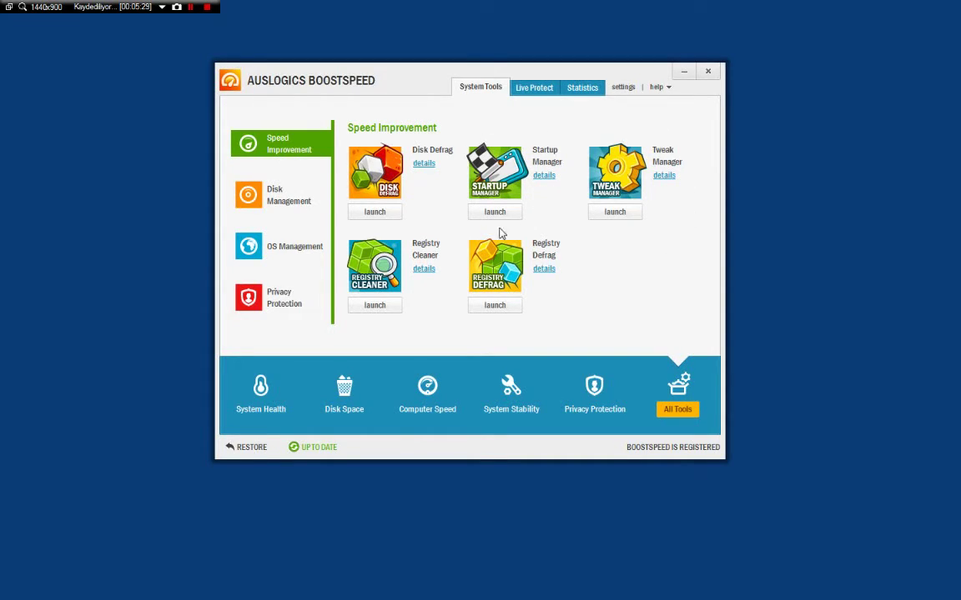
left_click(304, 203)
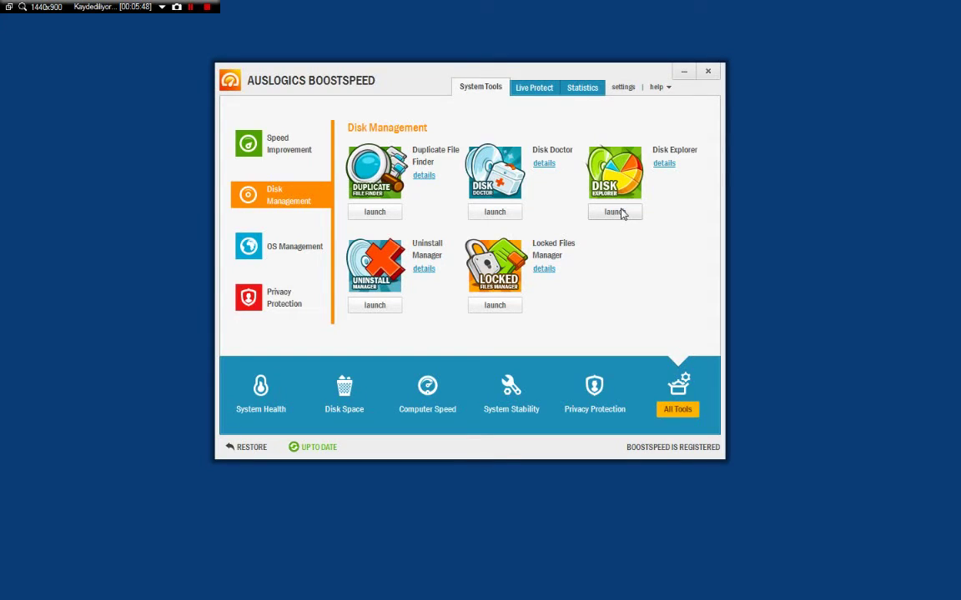
left_click(286, 248)
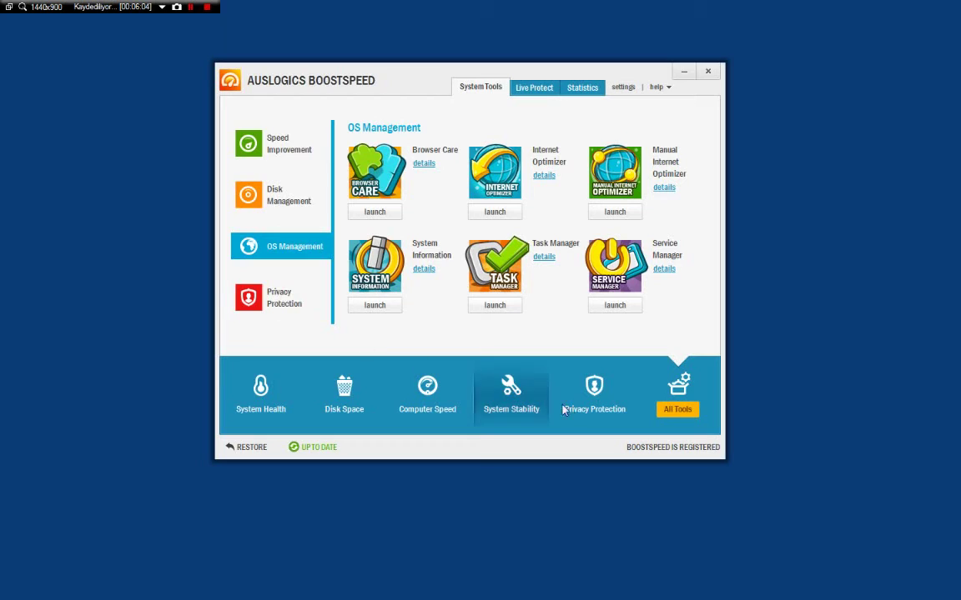
left_click(290, 309)
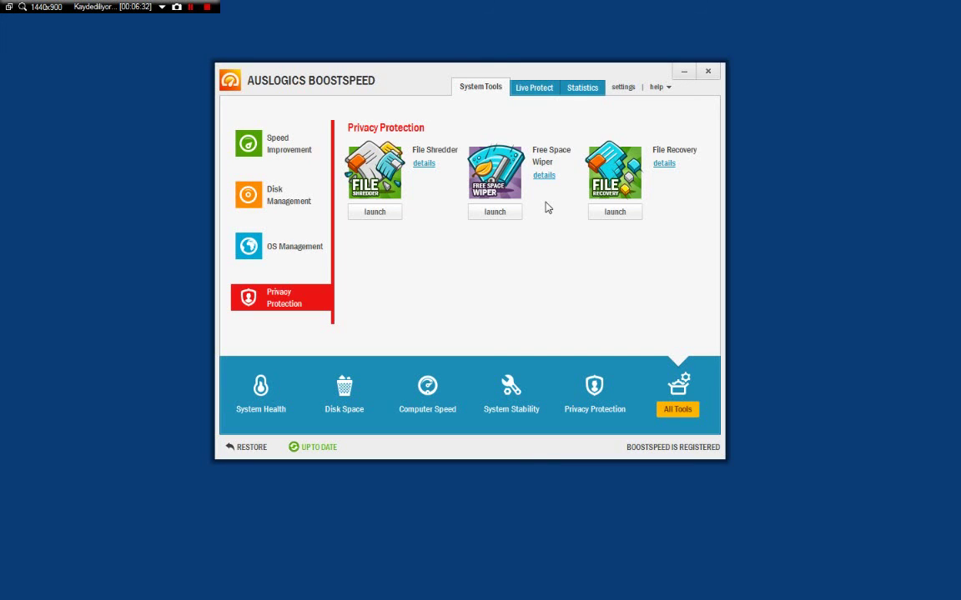
Go back through the OS Management, Disk Management and Speed Improvement tools, and view the System Health status.
left_click(306, 252)
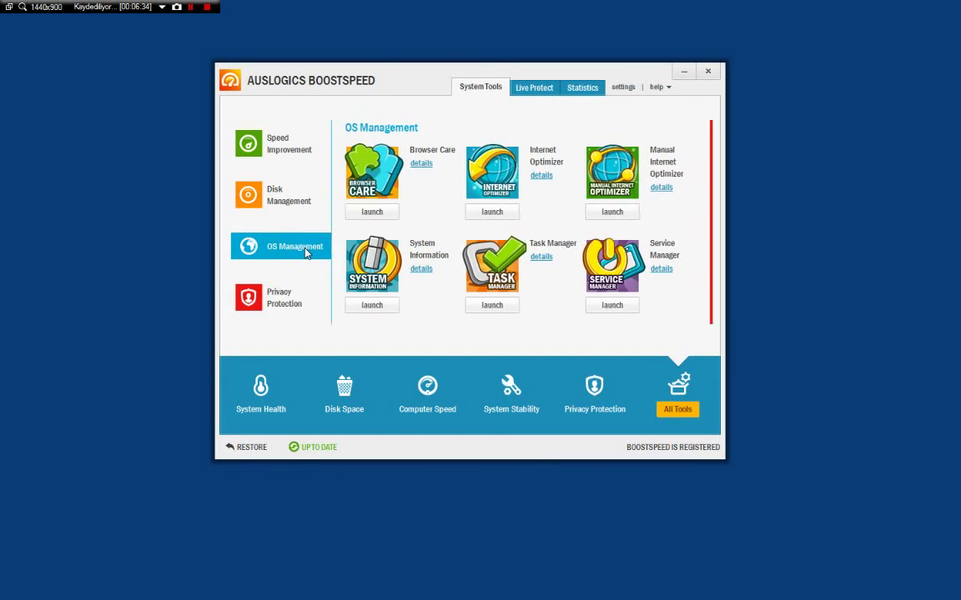
left_click(306, 204)
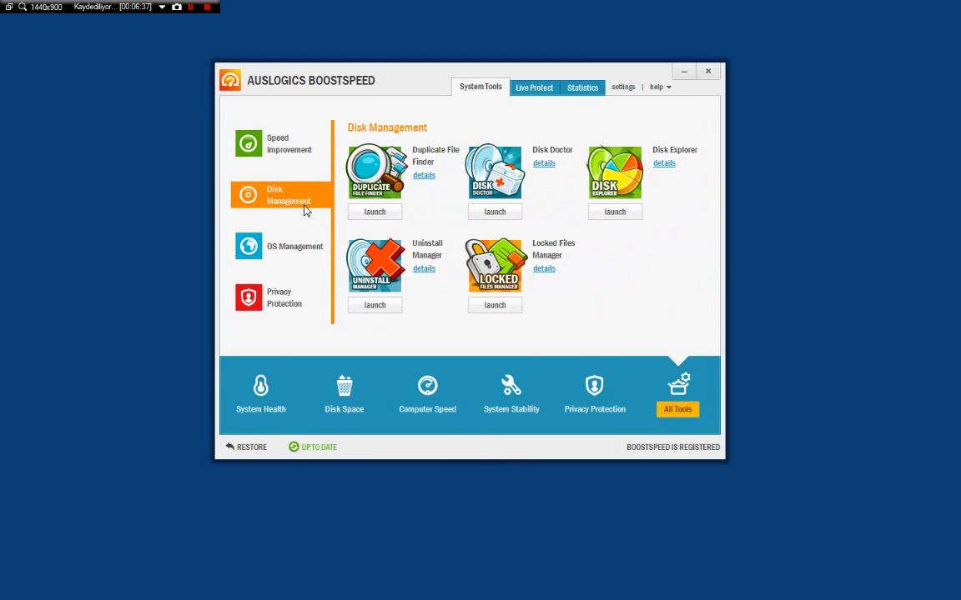
left_click(292, 159)
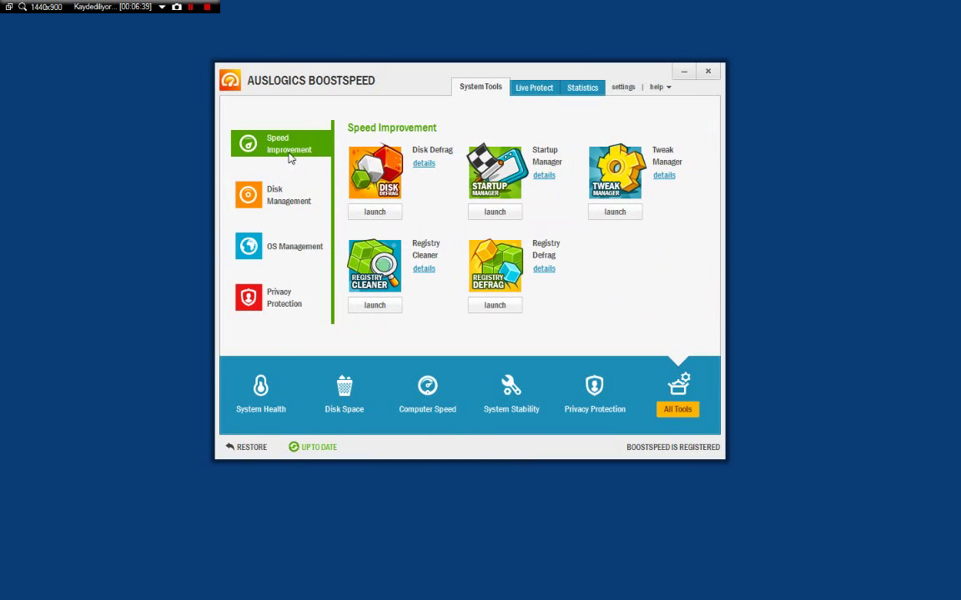
left_click(263, 400)
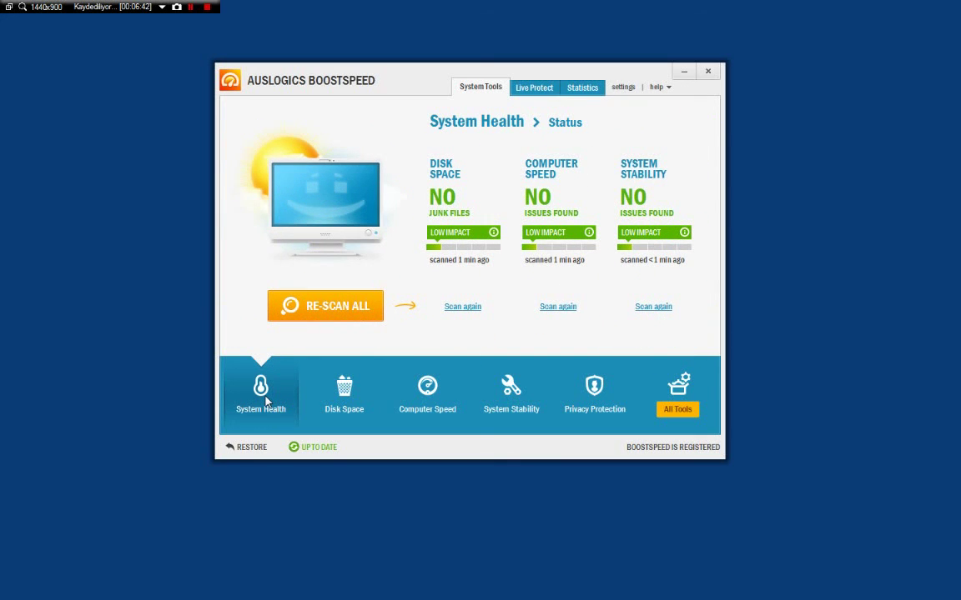